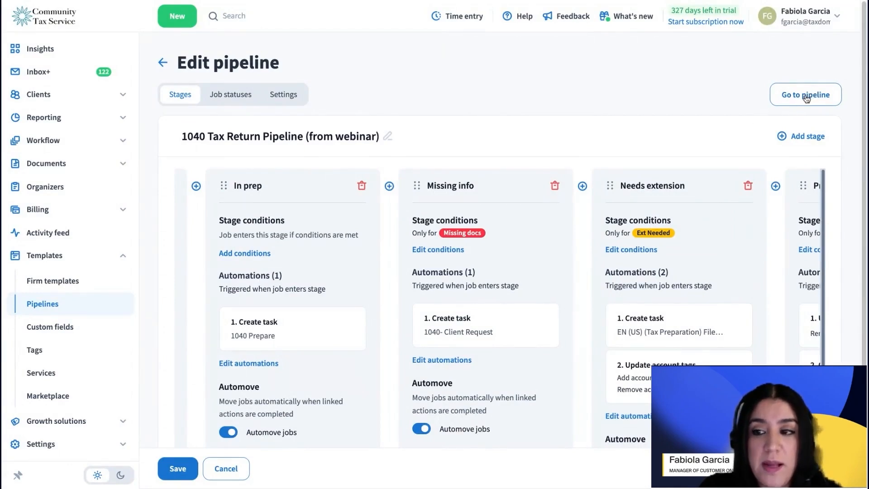
Step: Go to the 1040 Tax Return Pipeline board and move the first 2024 Tax Return job to the Missing info stage
{"action": "left_click", "coordinate": [808, 97]}
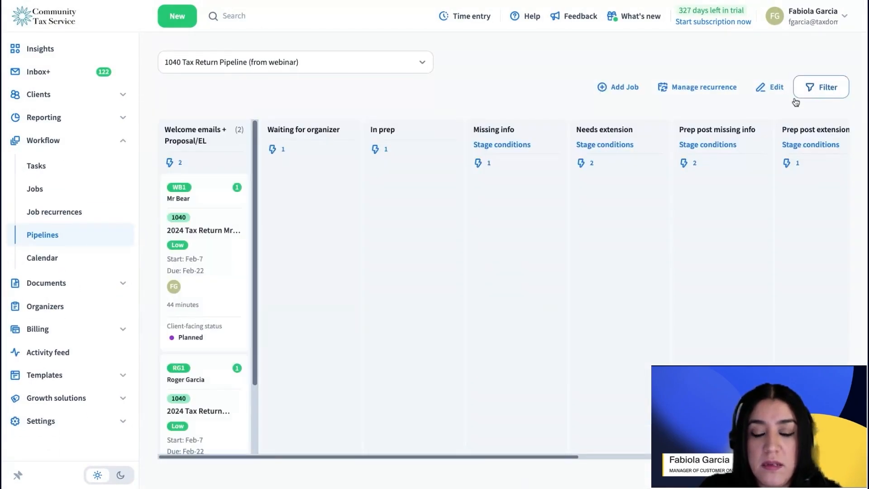
{"action": "mouse_move", "coordinate": [221, 258]}
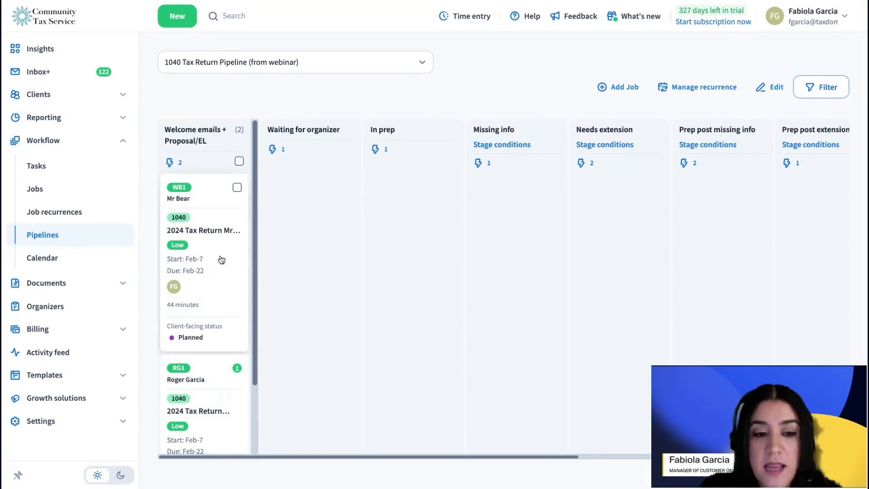
{"action": "left_click_drag", "start_coordinate": [220, 258], "coordinate": [538, 264]}
{"action": "left_click", "coordinate": [560, 357]}
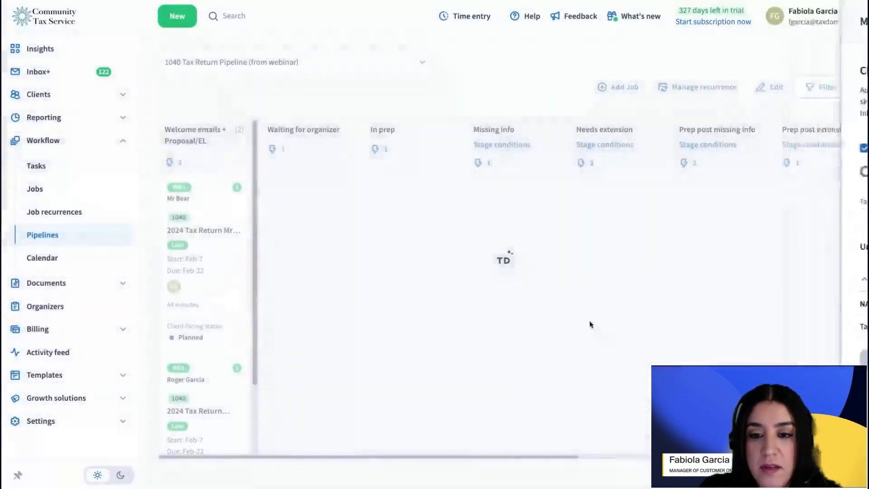
Step: Open the moved job, add the Missing docs account tag, and save the job
{"action": "left_click", "coordinate": [544, 274]}
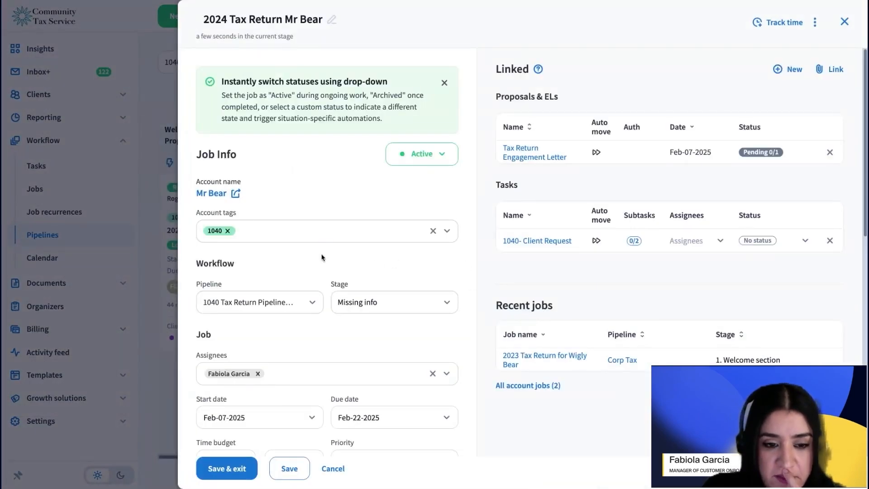
{"action": "left_click", "coordinate": [337, 235]}
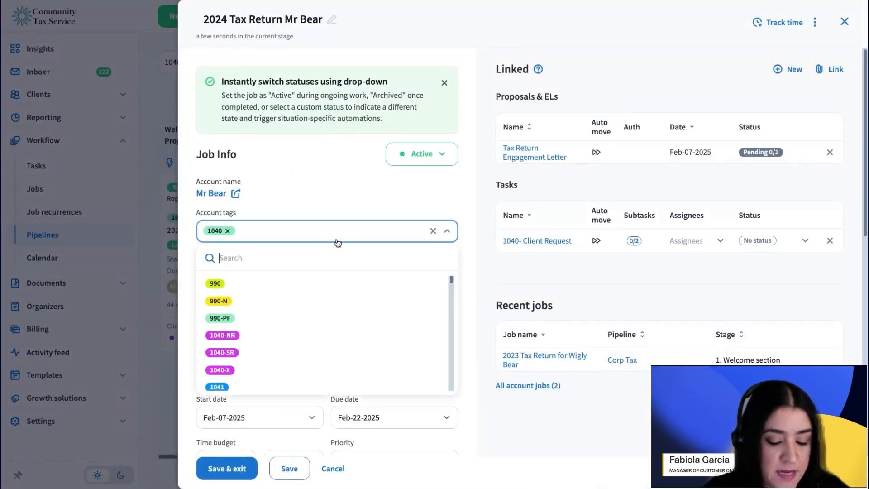
{"action": "type", "text": "missi"}
{"action": "left_click", "coordinate": [303, 286]}
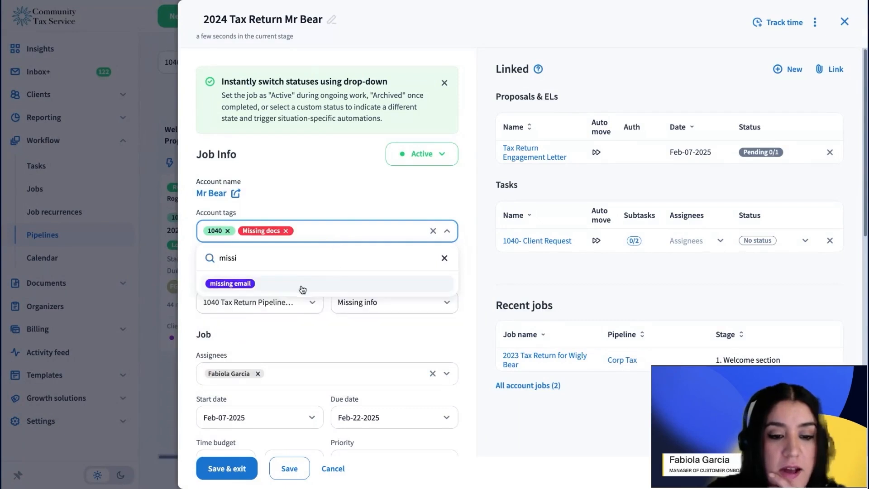
{"action": "left_click", "coordinate": [290, 468]}
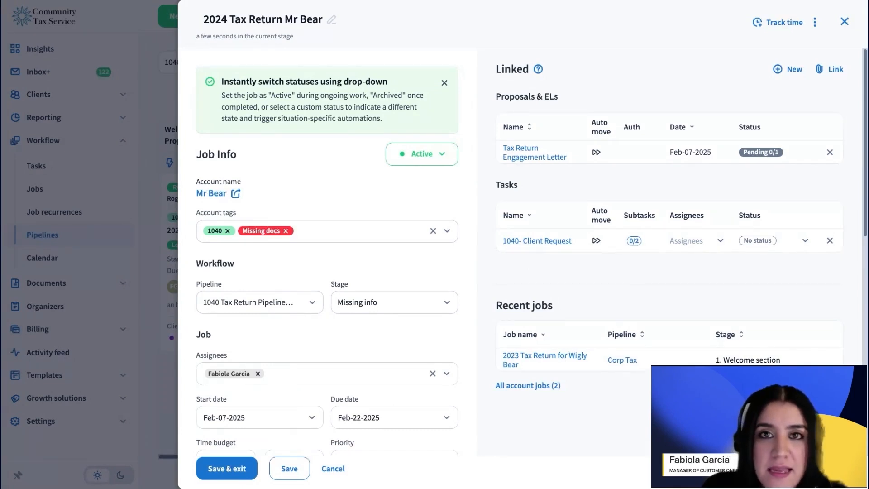
{"action": "left_click", "coordinate": [792, 70]}
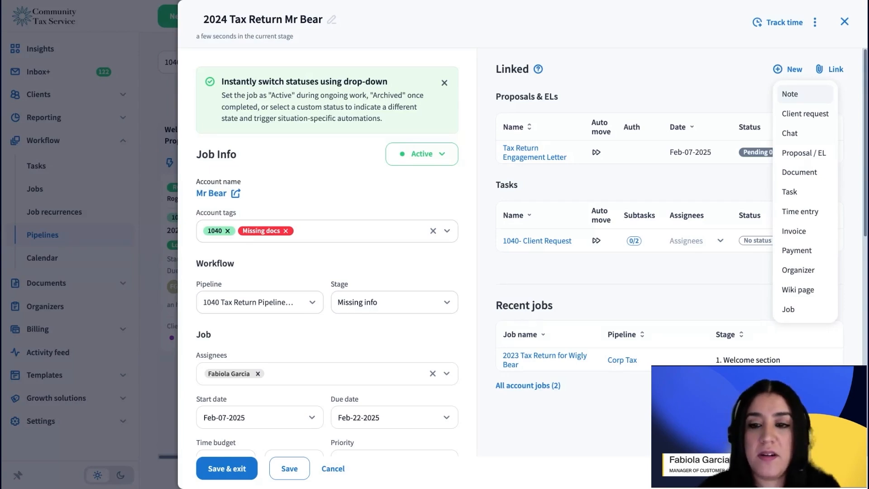
{"action": "left_click", "coordinate": [693, 73]}
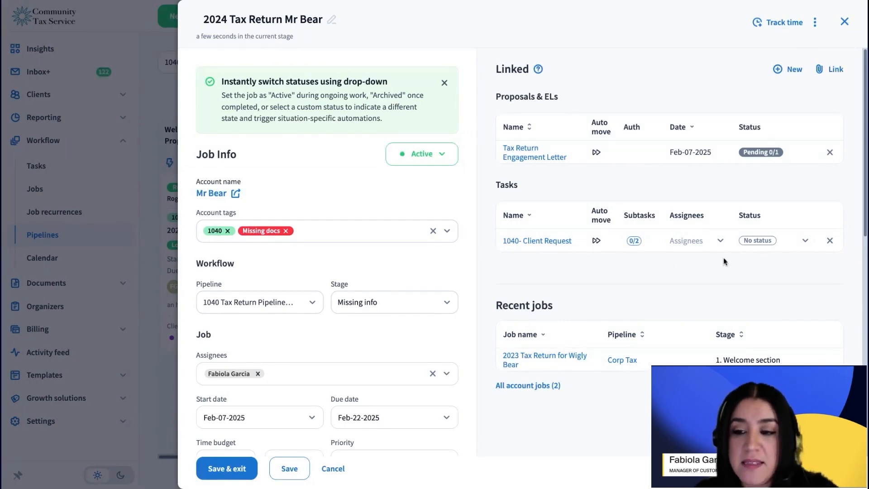
{"action": "left_click", "coordinate": [795, 246]}
{"action": "scroll", "coordinate": [799, 330], "scroll_direction": "down", "scroll_amount": 2}
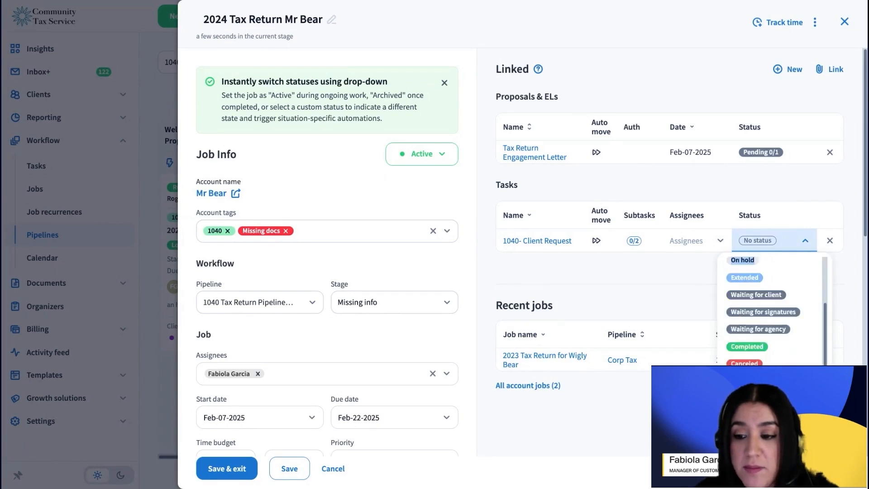
{"action": "left_click", "coordinate": [711, 259]}
Step: Assign the linked 1040- Client Request task to the same team member as the job
{"action": "left_click", "coordinate": [711, 246]}
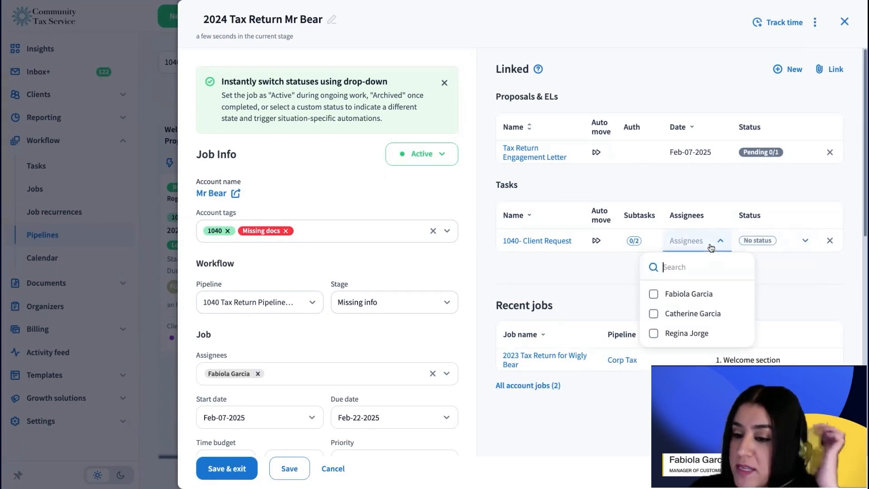
{"action": "left_click", "coordinate": [653, 294]}
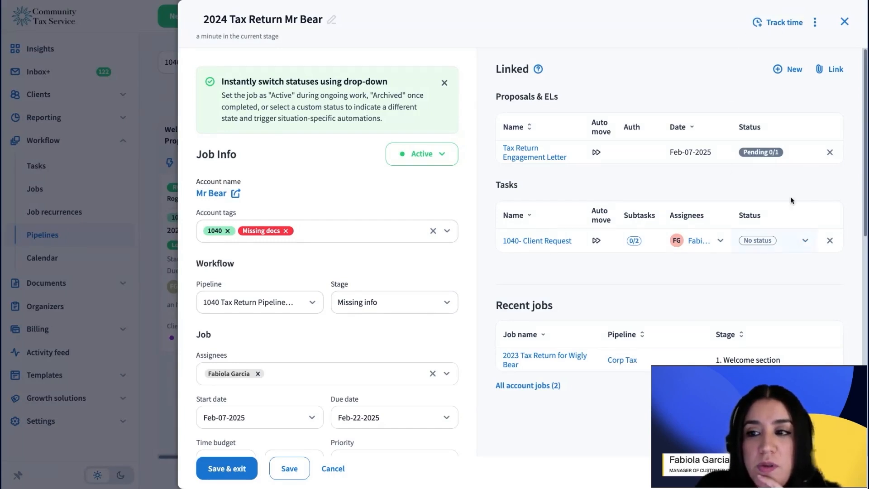
Step: Create a new client request linked to the job with the client message "Hello please send your W2"
{"action": "left_click", "coordinate": [788, 71]}
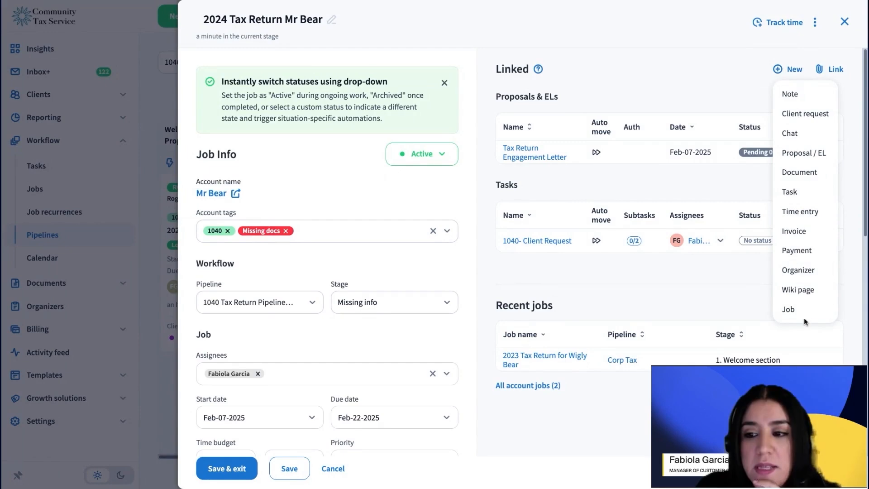
{"action": "left_click", "coordinate": [821, 116]}
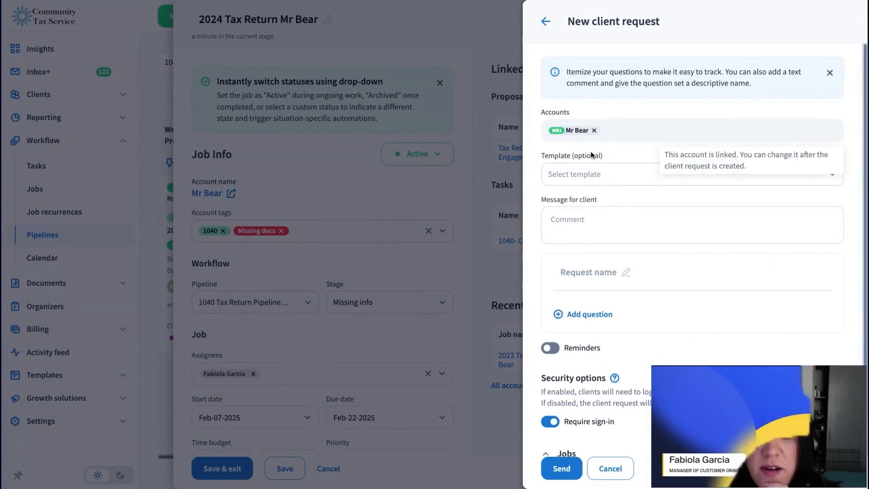
{"action": "left_click", "coordinate": [642, 176]}
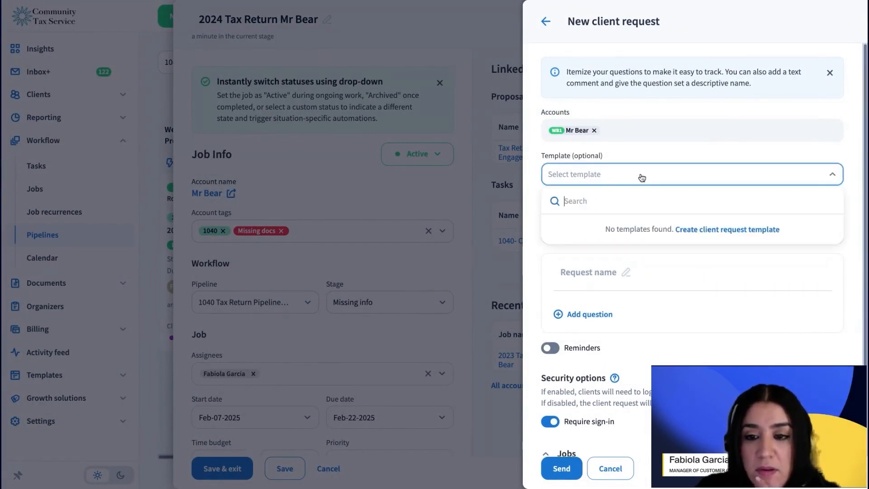
{"action": "left_click", "coordinate": [545, 192]}
{"action": "left_click", "coordinate": [578, 221]}
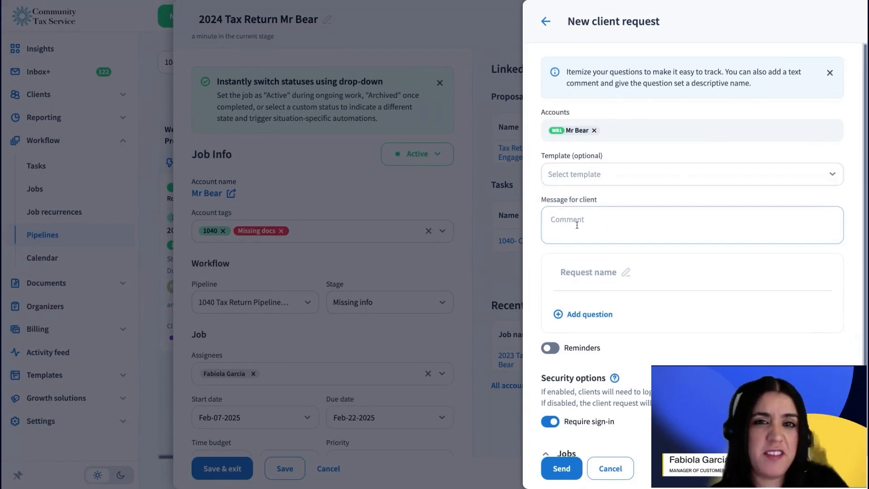
{"action": "left_click", "coordinate": [620, 212]}
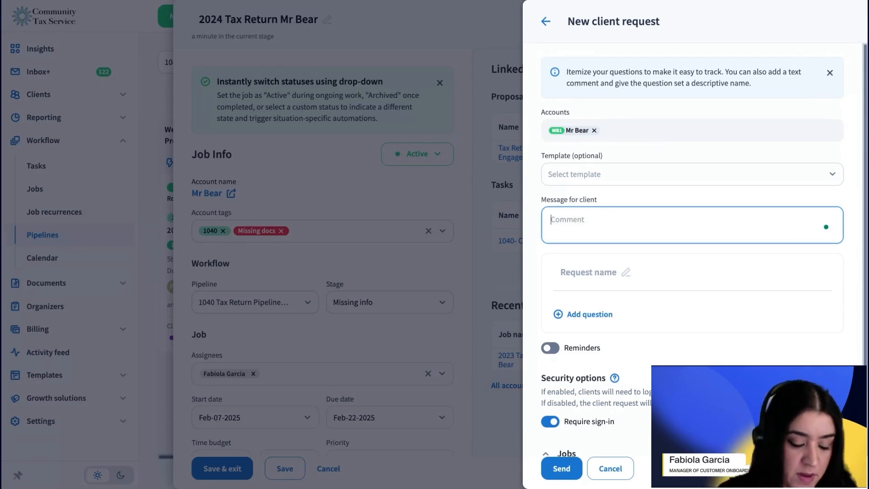
{"action": "type", "text": "H"}
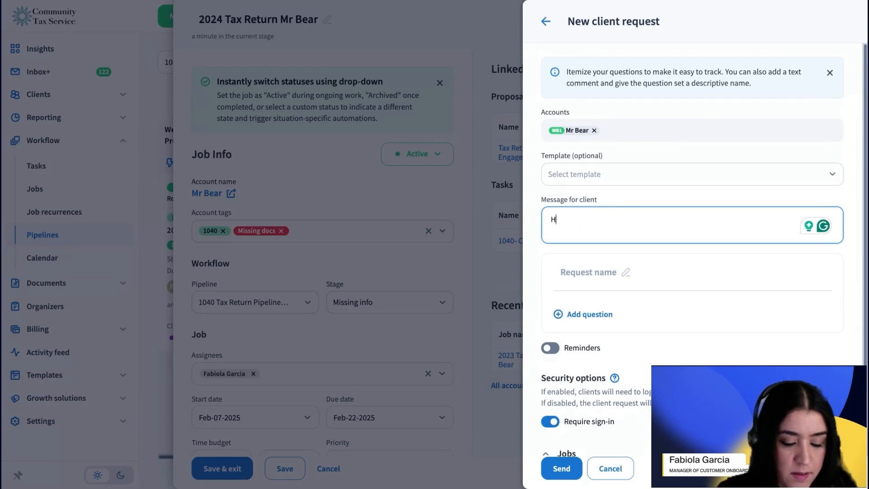
{"action": "type", "text": "ello pl"}
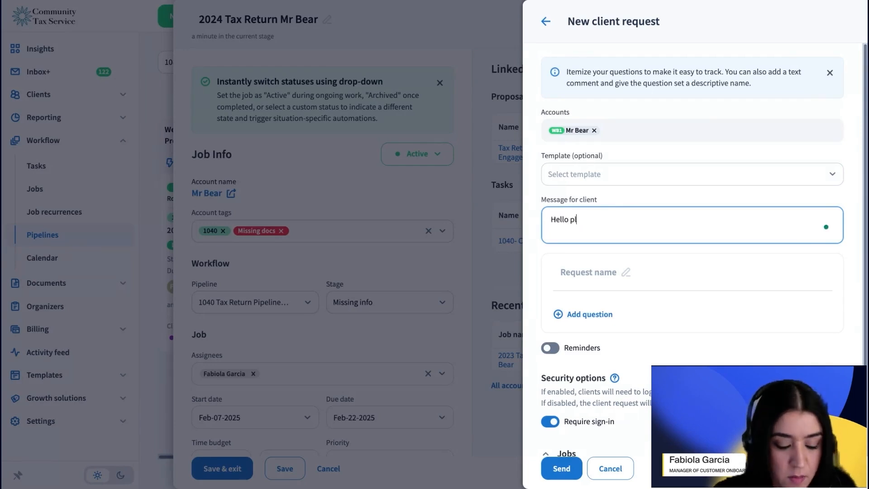
{"action": "type", "text": "ease send your "}
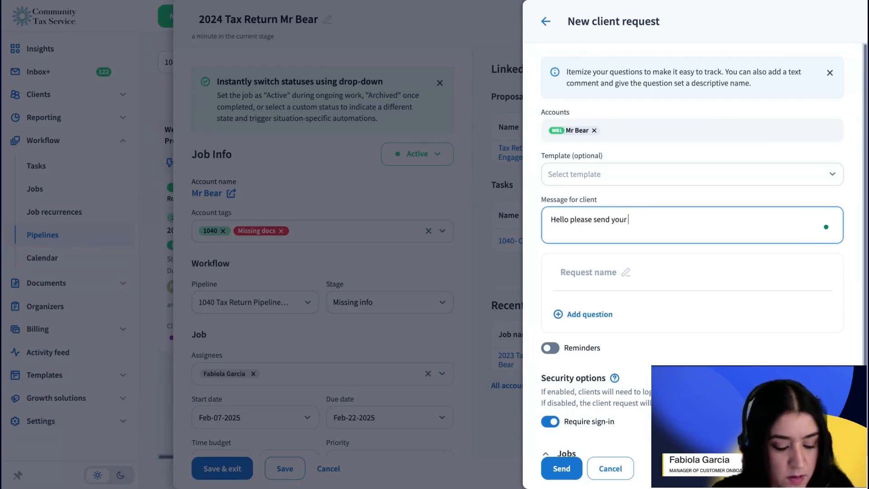
{"action": "type", "text": "W2"}
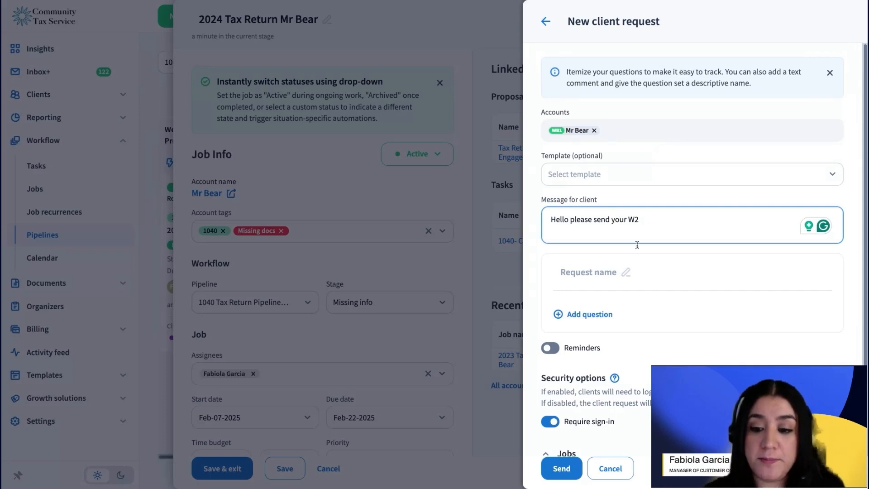
Step: Name the request "Needed Information"
{"action": "left_click", "coordinate": [623, 272]}
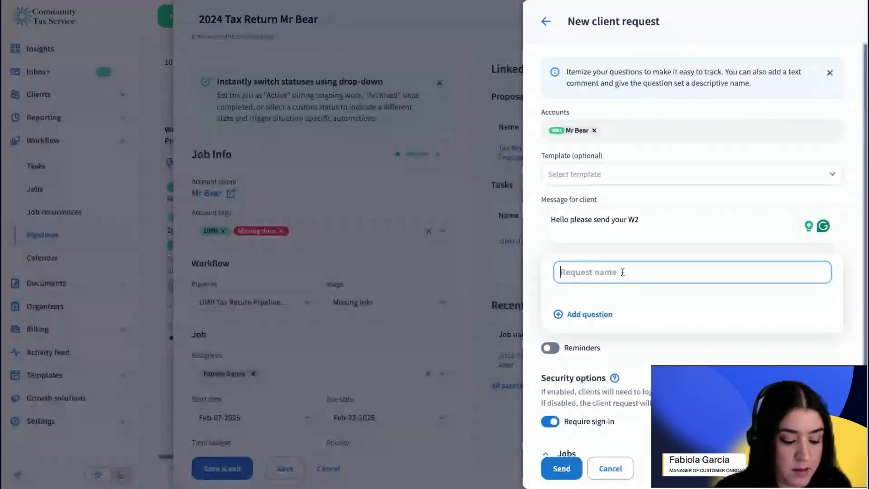
{"action": "type", "text": "Needed"}
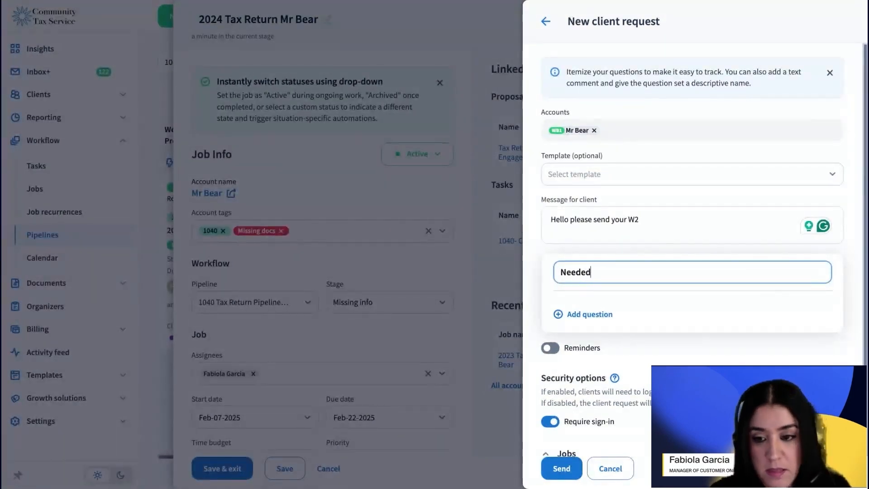
{"action": "type", "text": " Information"}
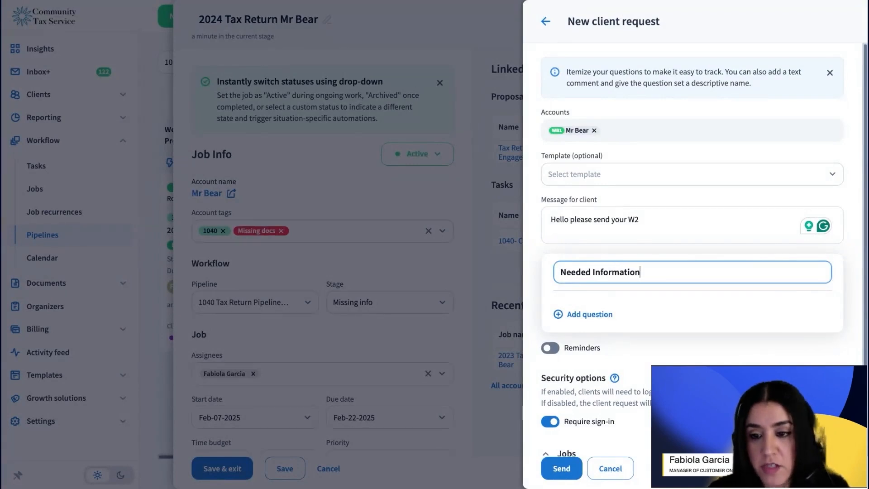
Step: Add a file upload question reading "Upload W2" to the request
{"action": "left_click", "coordinate": [579, 314]}
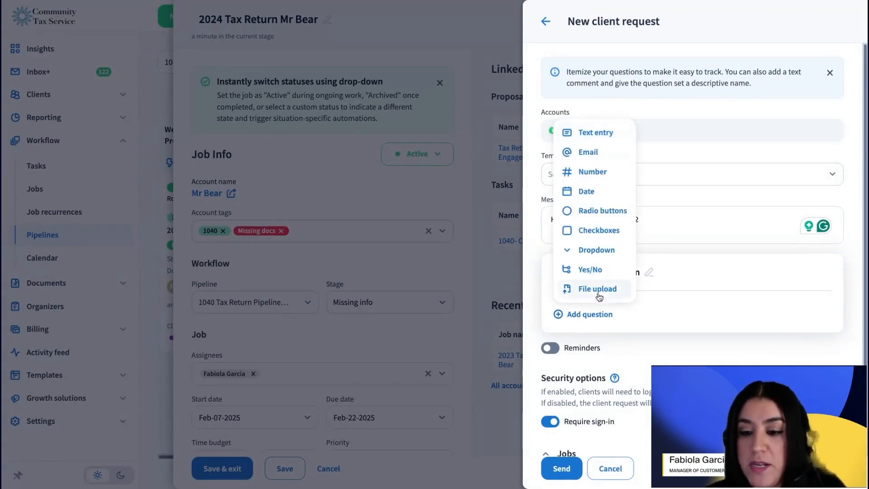
{"action": "left_click", "coordinate": [550, 289]}
{"action": "left_click", "coordinate": [635, 325]}
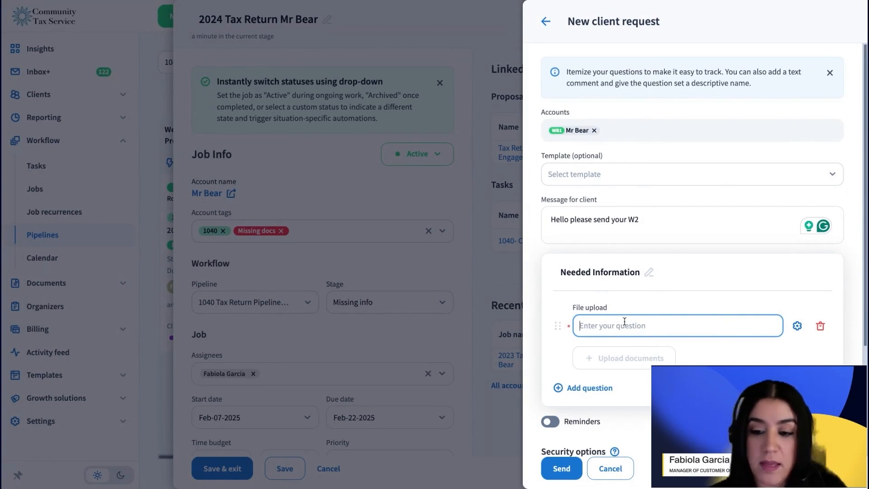
{"action": "type", "text": "Upload"}
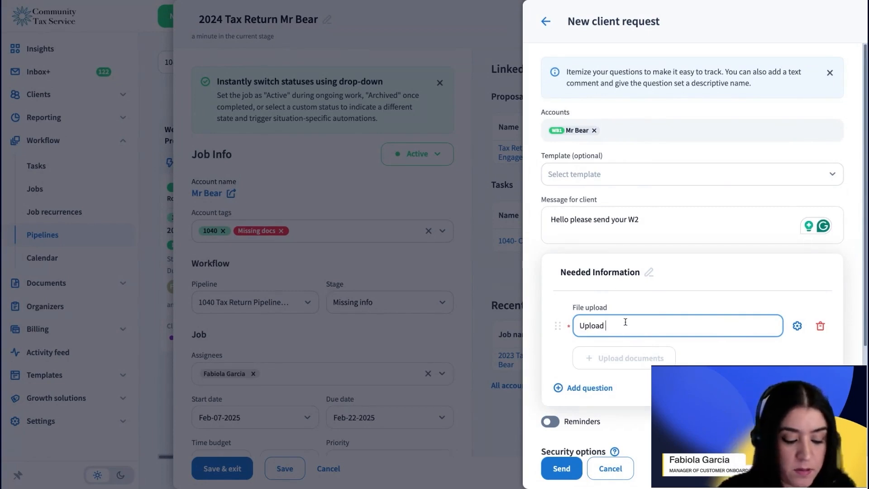
{"action": "type", "text": " W2"}
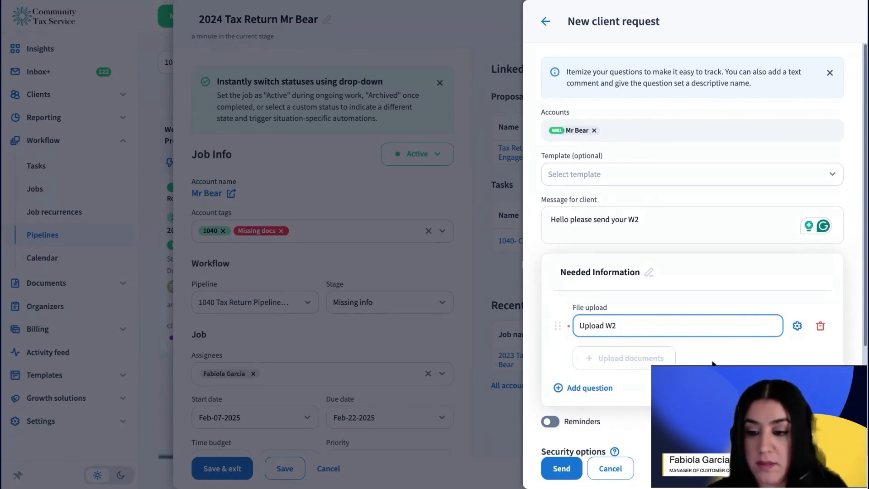
{"action": "left_click", "coordinate": [713, 364]}
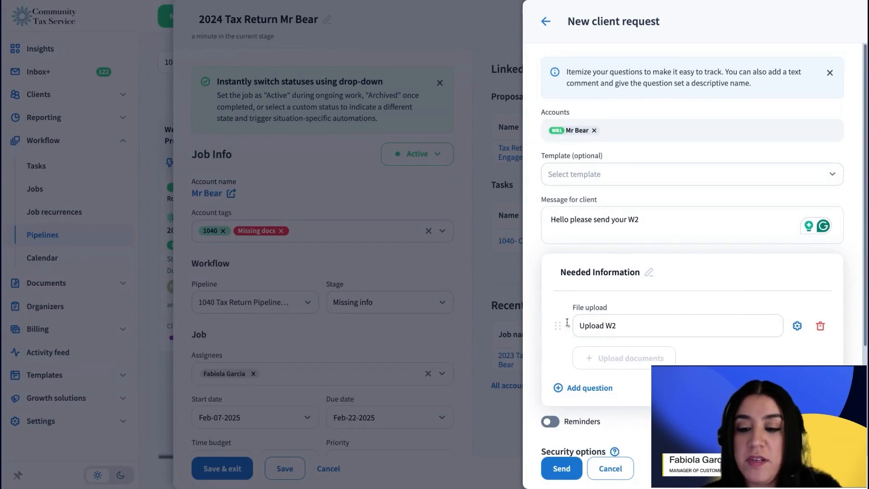
Step: Turn the Required setting of the Upload W2 question off and back on, and save the question settings
{"action": "left_click", "coordinate": [797, 325]}
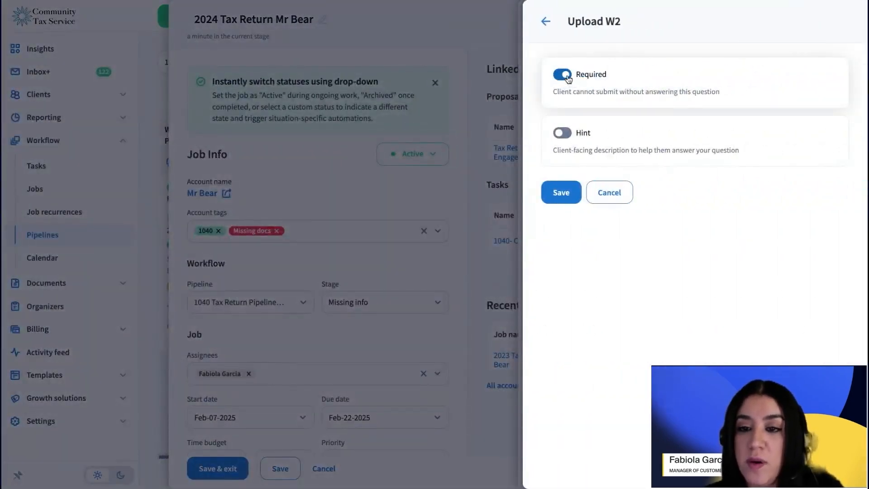
{"action": "left_click", "coordinate": [569, 80]}
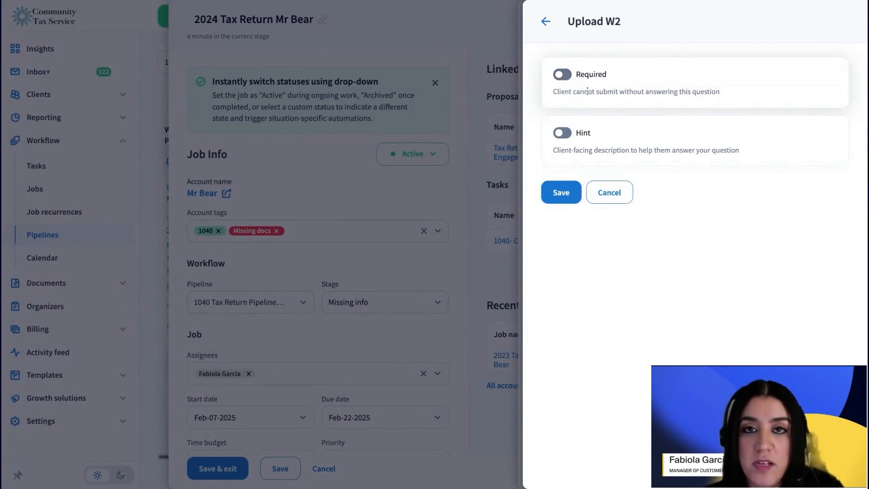
{"action": "left_click", "coordinate": [562, 74]}
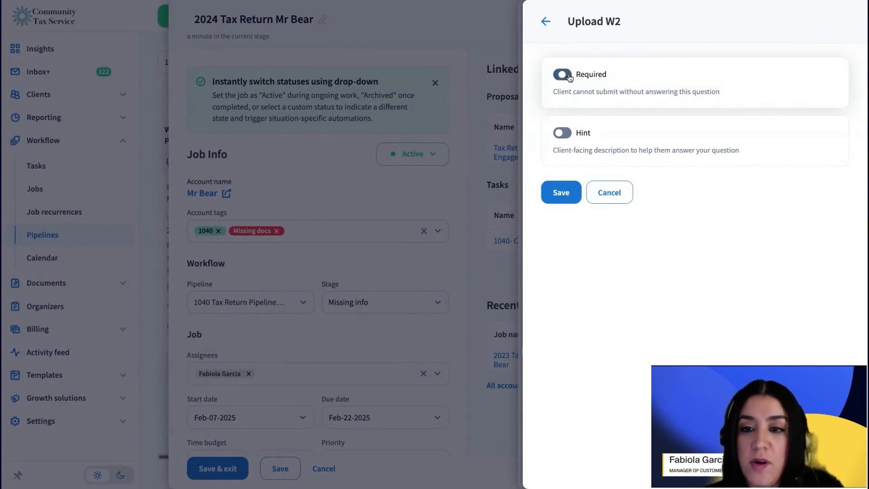
{"action": "left_click", "coordinate": [561, 193]}
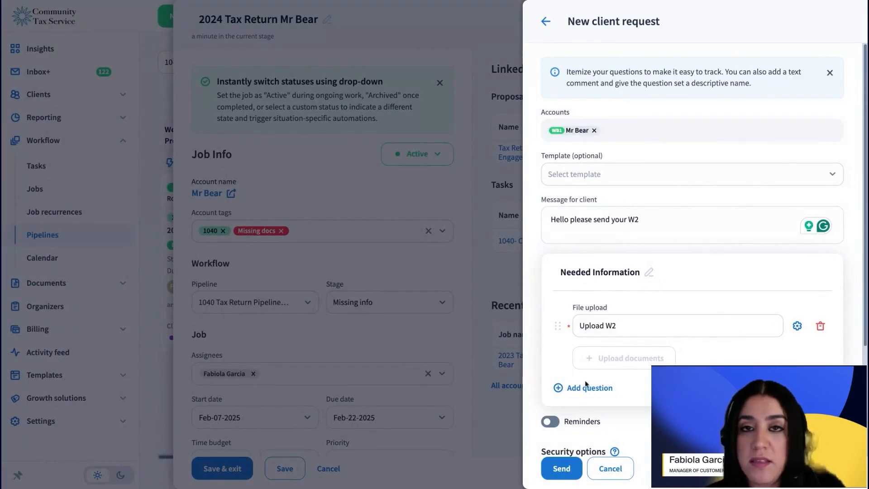
Step: Turn reminders for the client request on and back off
{"action": "scroll", "coordinate": [711, 362], "scroll_direction": "down", "scroll_amount": 1}
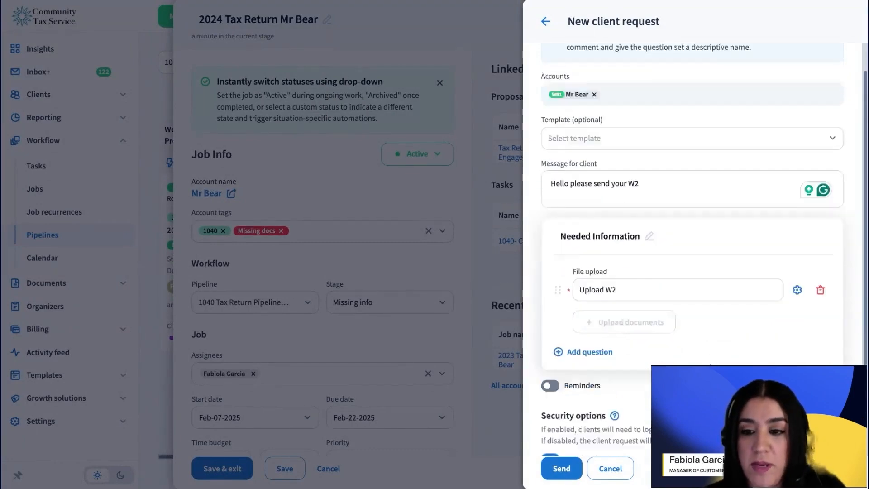
{"action": "scroll", "coordinate": [710, 365], "scroll_direction": "down", "scroll_amount": 3}
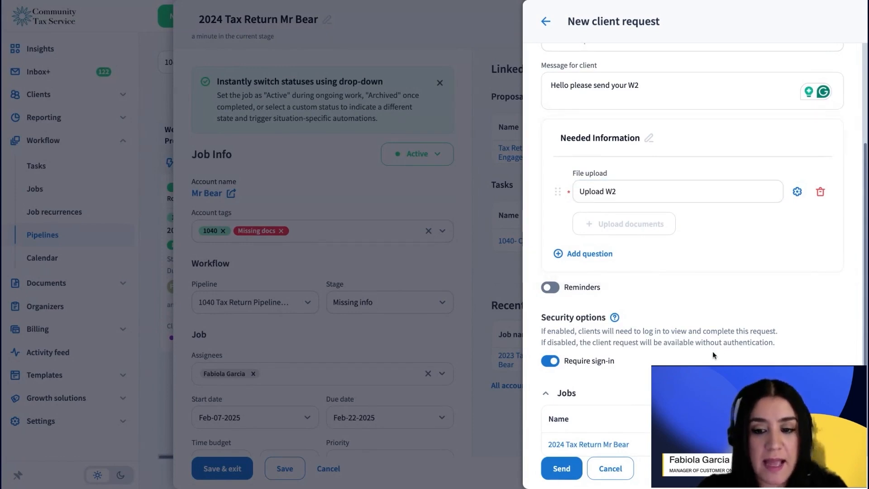
{"action": "scroll", "coordinate": [680, 351], "scroll_direction": "down", "scroll_amount": 1}
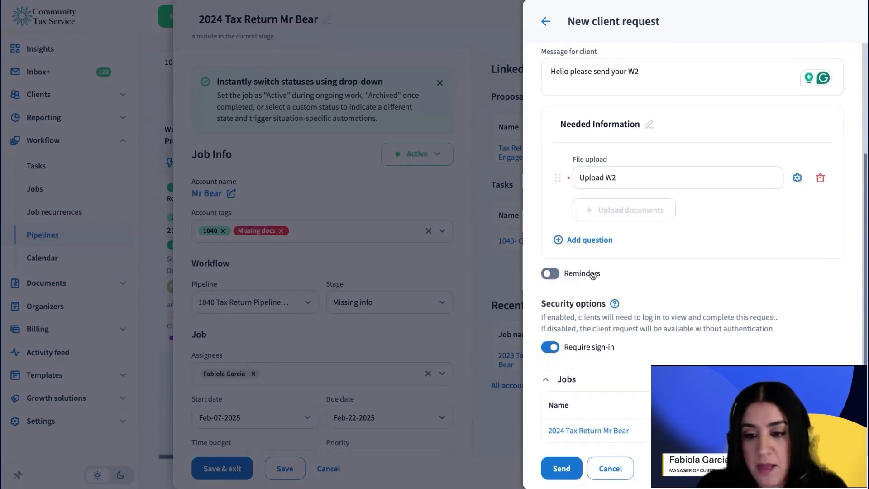
{"action": "left_click", "coordinate": [592, 275]}
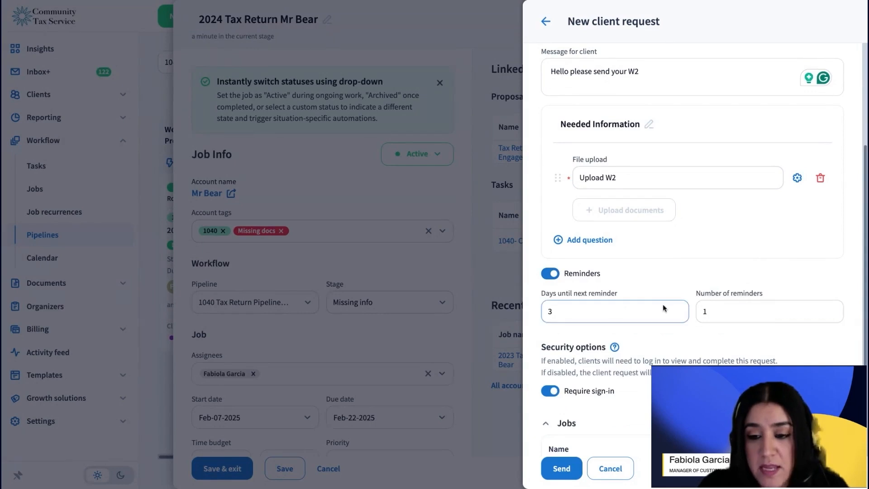
{"action": "left_click", "coordinate": [548, 273]}
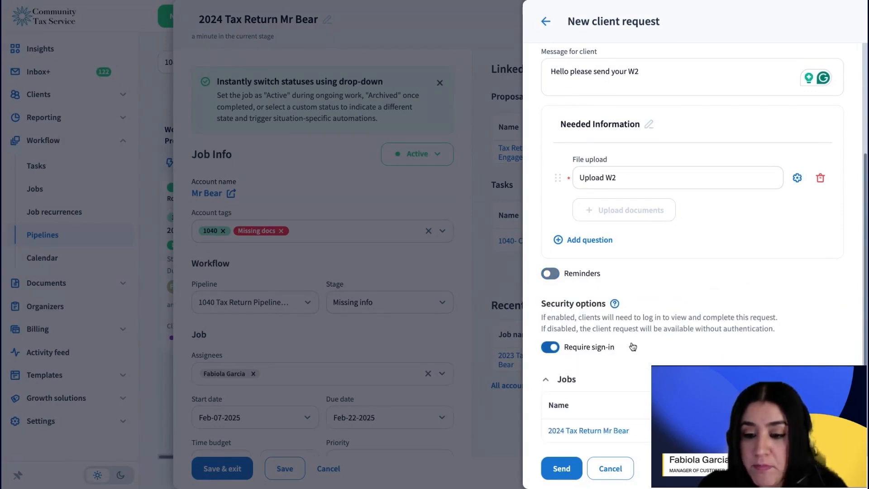
Step: Turn the Require sign-in security option off and back on, and send the client request
{"action": "left_click", "coordinate": [551, 347]}
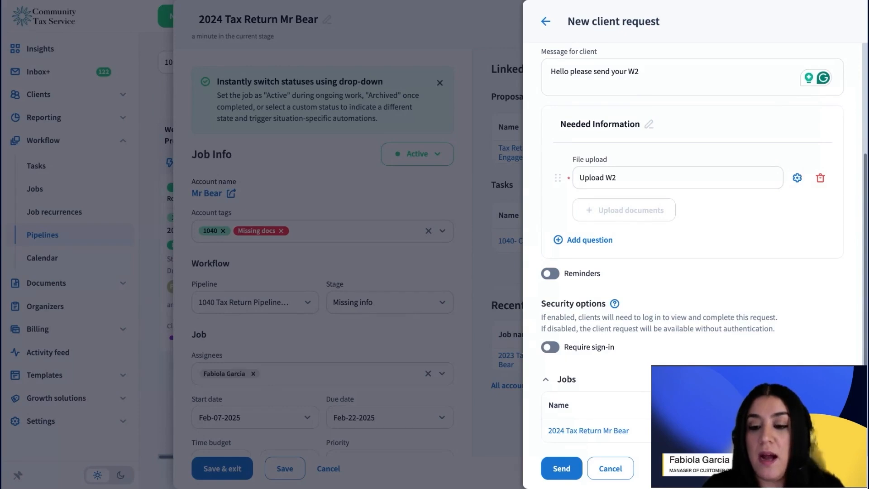
{"action": "left_click", "coordinate": [578, 355]}
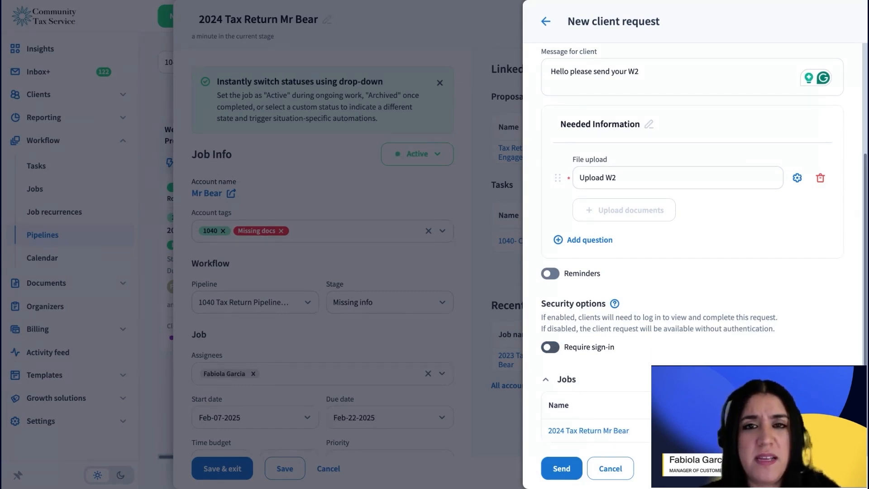
{"action": "left_click", "coordinate": [550, 346]}
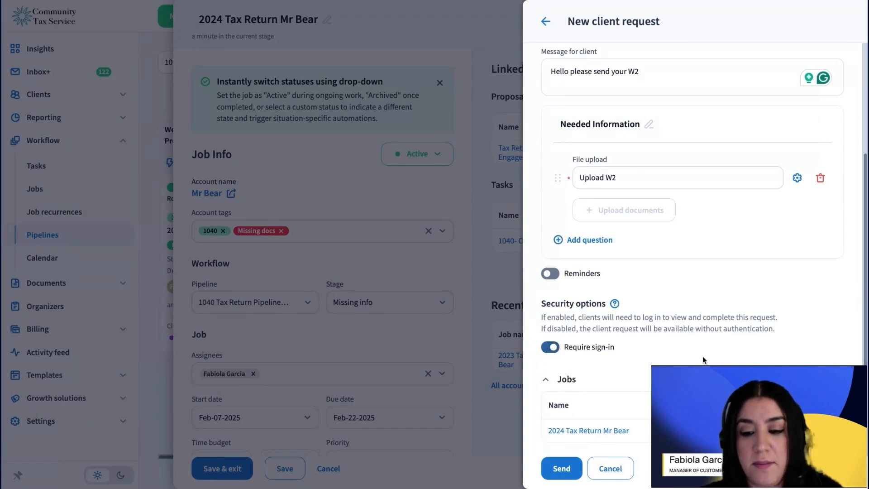
{"action": "left_click", "coordinate": [568, 477]}
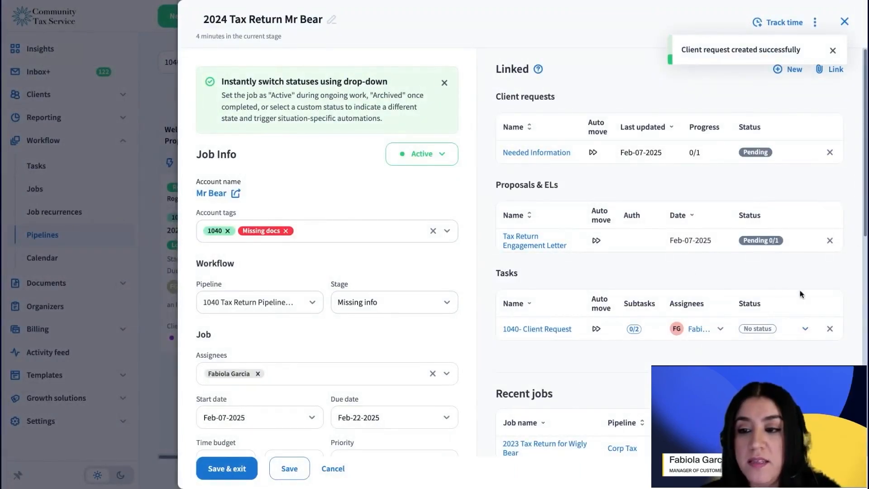
Step: Remove the linked Tax Return Engagement Letter from the job
{"action": "left_click_drag", "start_coordinate": [635, 79], "coordinate": [838, 165]}
{"action": "left_click", "coordinate": [519, 158]}
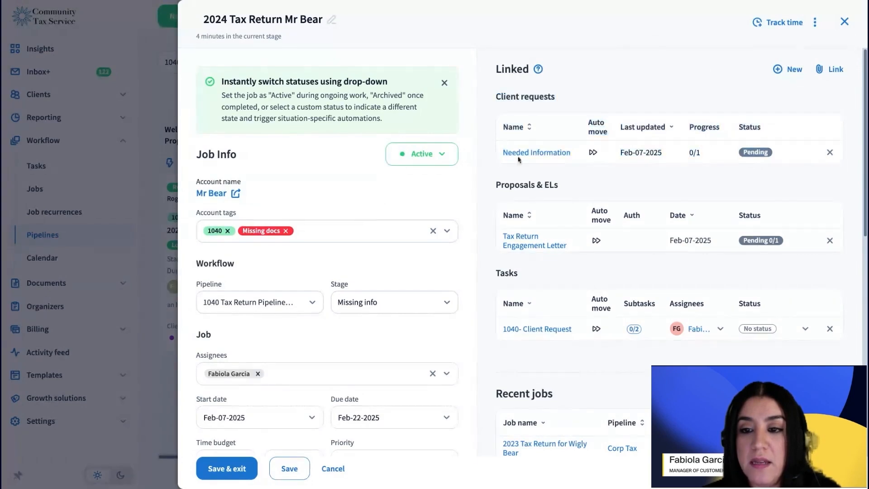
{"action": "mouse_move", "coordinate": [590, 153]}
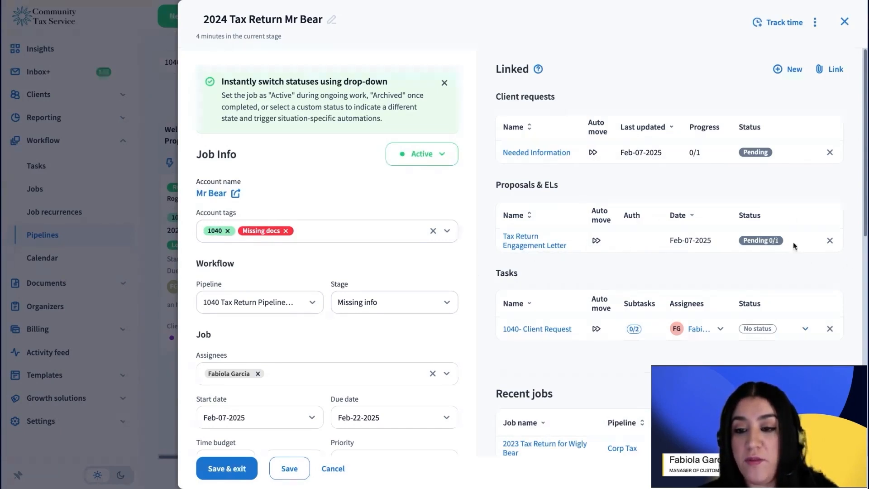
{"action": "left_click", "coordinate": [830, 241]}
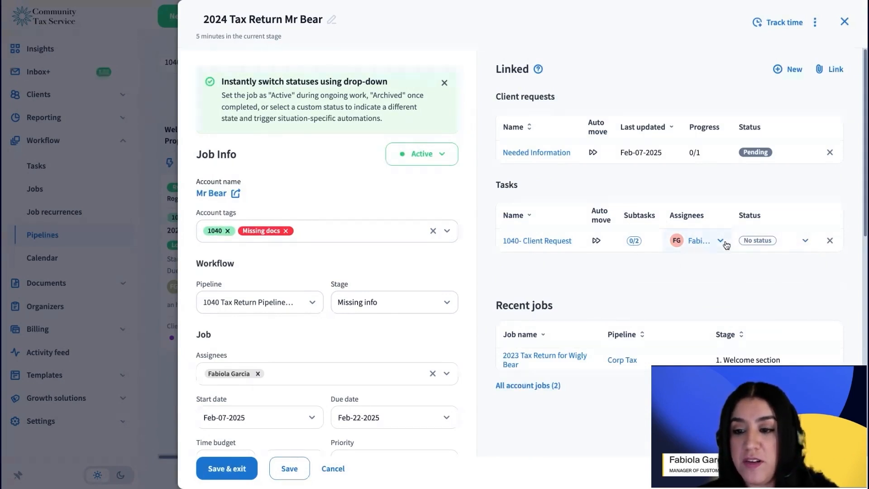
Step: Set the linked 1040- Client Request task's status to Completed, then save and close the job
{"action": "left_click", "coordinate": [792, 240]}
{"action": "scroll", "coordinate": [824, 338], "scroll_direction": "down", "scroll_amount": 3}
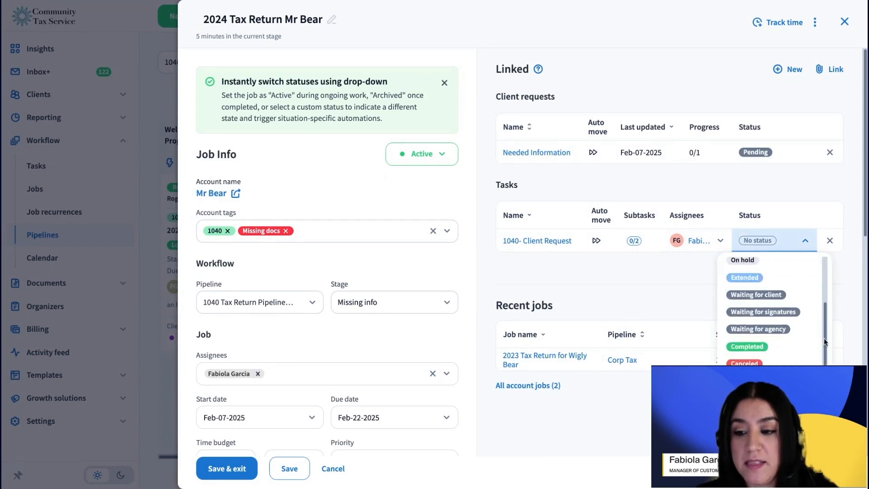
{"action": "left_click", "coordinate": [792, 346]}
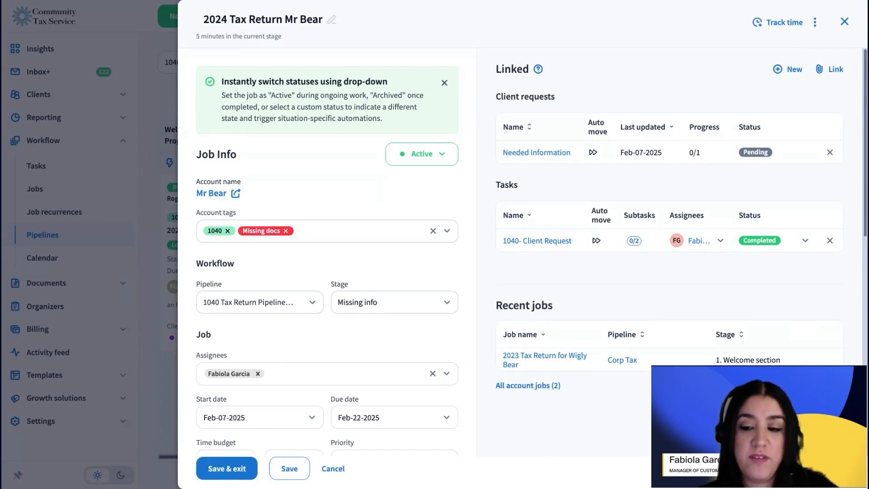
{"action": "left_click", "coordinate": [296, 473]}
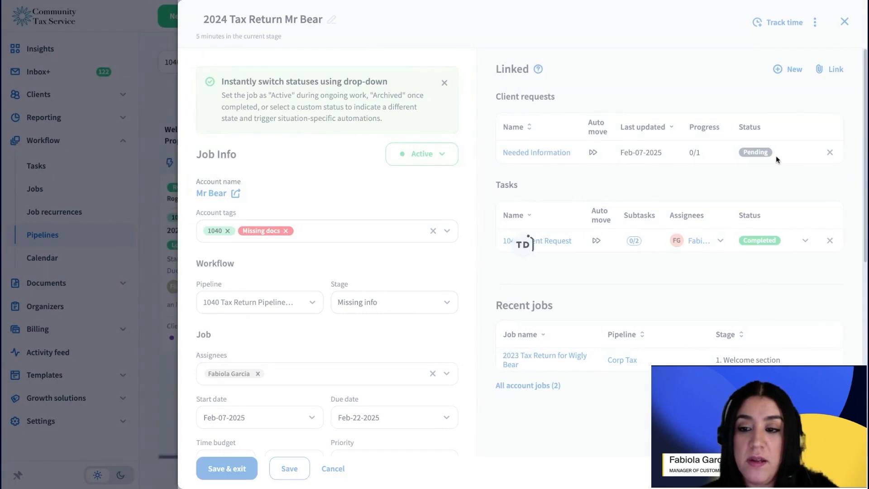
{"action": "left_click", "coordinate": [847, 23]}
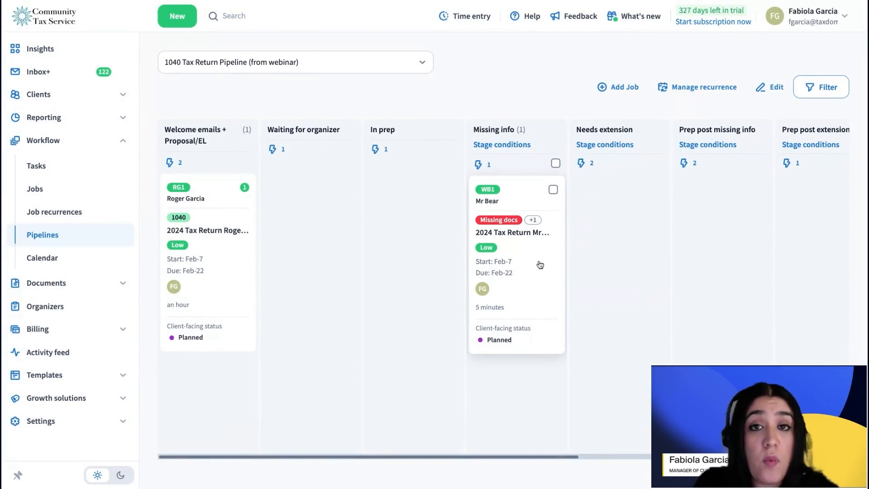
Step: Reopen the job in the Missing info stage and set the 1040- Client Request task's status to Planned
{"action": "left_click", "coordinate": [540, 265]}
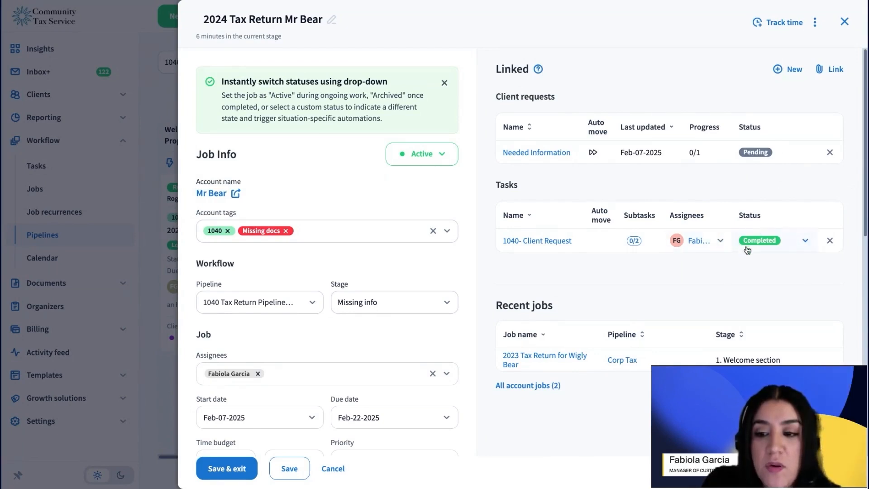
{"action": "left_click", "coordinate": [762, 245]}
{"action": "left_click", "coordinate": [795, 282]}
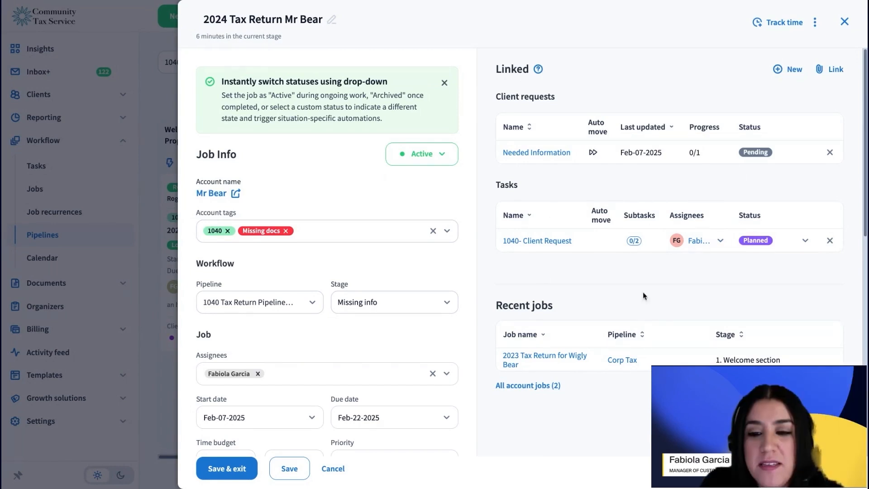
Step: Set the 1040- Client Request task's status back to Completed and leave the job without saving
{"action": "left_click", "coordinate": [774, 241]}
{"action": "scroll", "coordinate": [782, 324], "scroll_direction": "down", "scroll_amount": 3}
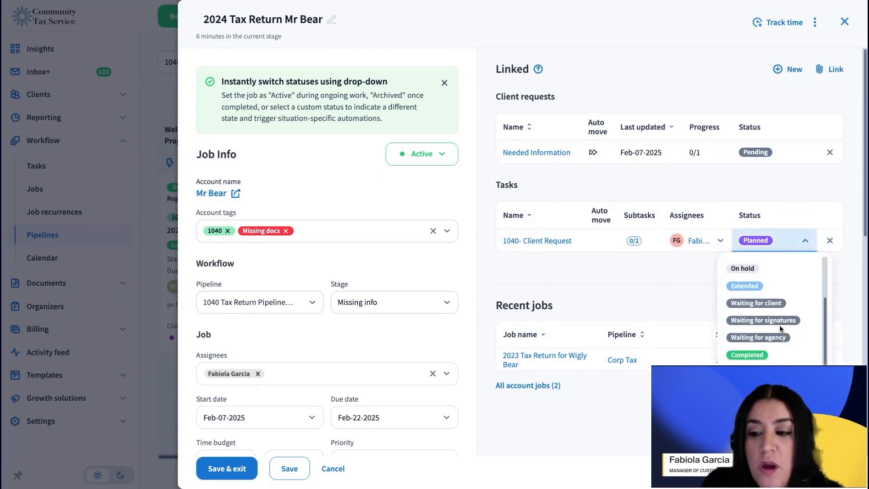
{"action": "left_click", "coordinate": [765, 347]}
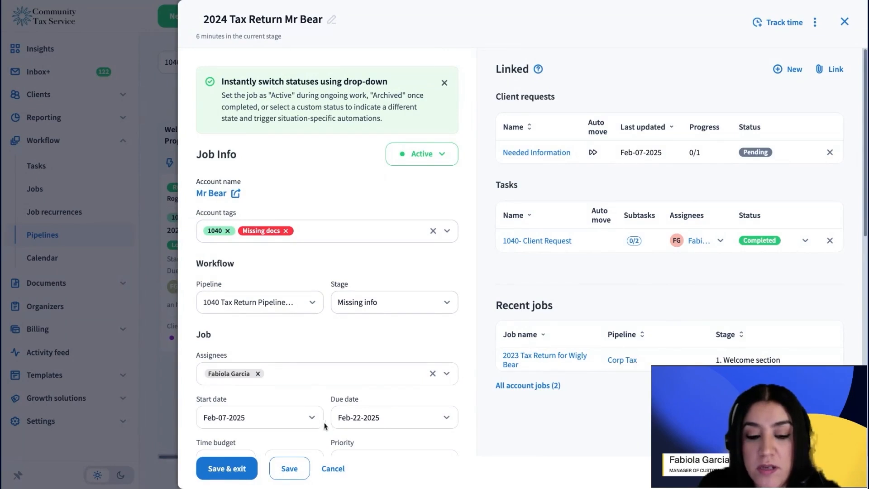
{"action": "left_click", "coordinate": [334, 467]}
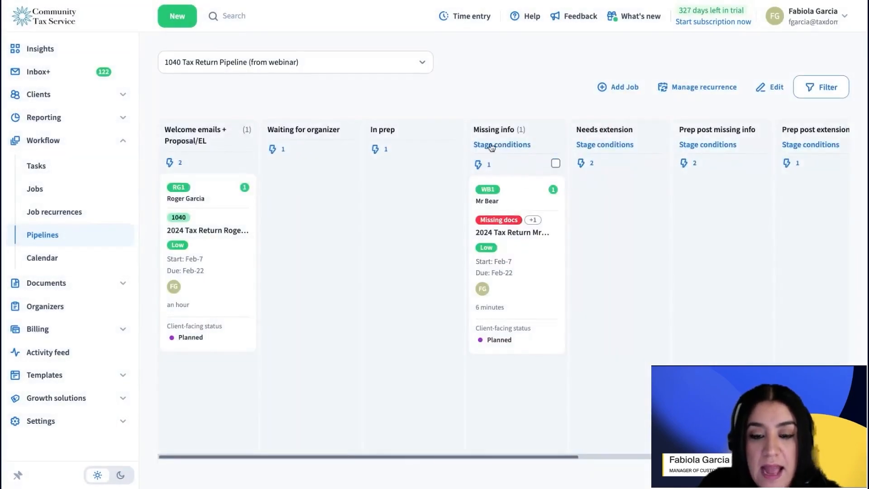
Step: Look at the automations of the Prep post missing info stage on the pipeline board
{"action": "left_click_drag", "start_coordinate": [402, 457], "coordinate": [507, 439]}
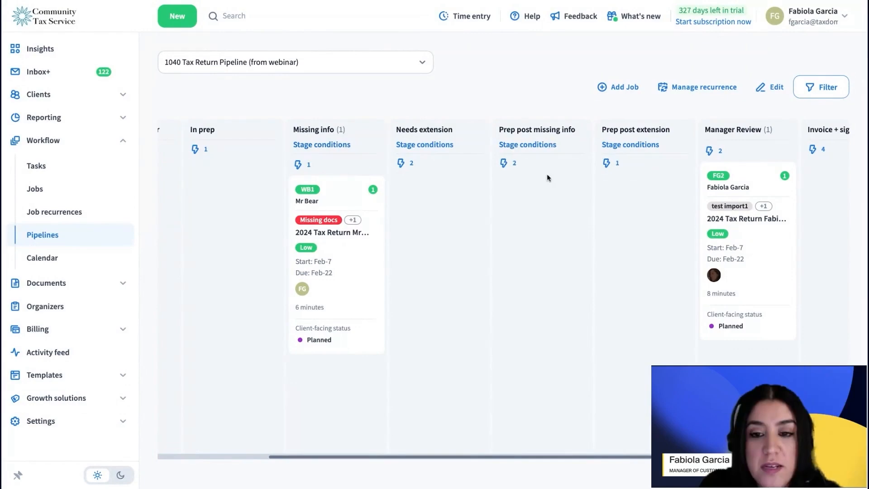
{"action": "left_click_drag", "start_coordinate": [547, 176], "coordinate": [528, 112]}
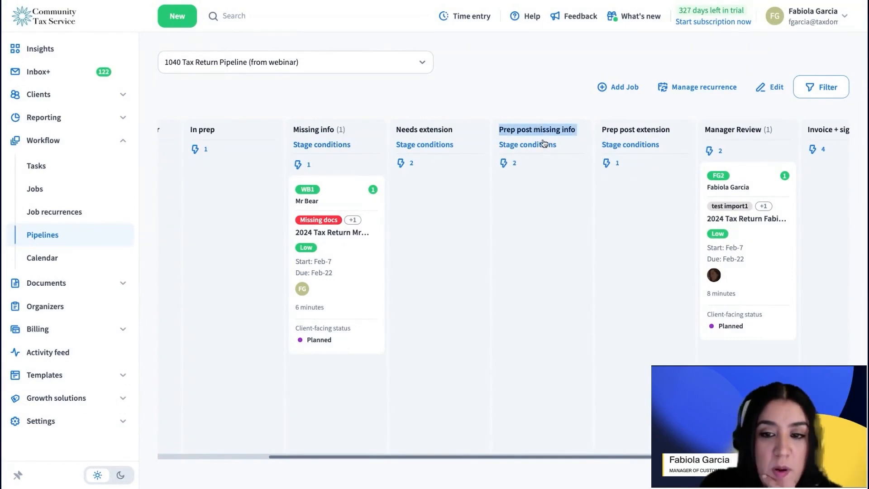
{"action": "left_click", "coordinate": [510, 165]}
{"action": "left_click", "coordinate": [846, 18]}
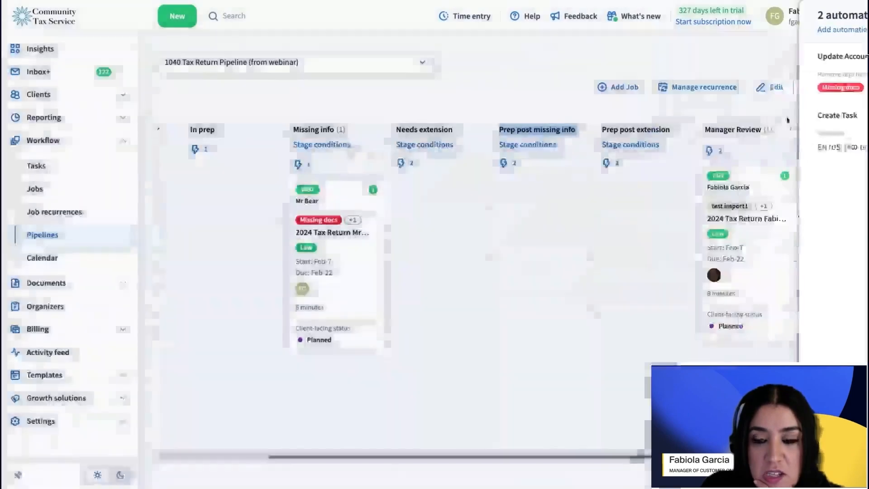
Step: Open the 1040 Tax Return Pipeline (from webinar) for editing and review its stage automations, including those of Manager Review
{"action": "left_click", "coordinate": [770, 87]}
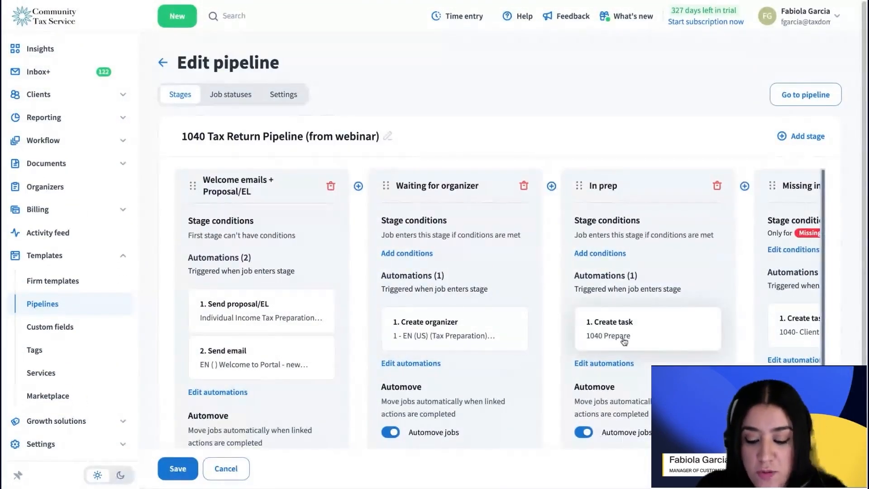
{"action": "scroll", "coordinate": [724, 348], "scroll_direction": "right", "scroll_amount": 2}
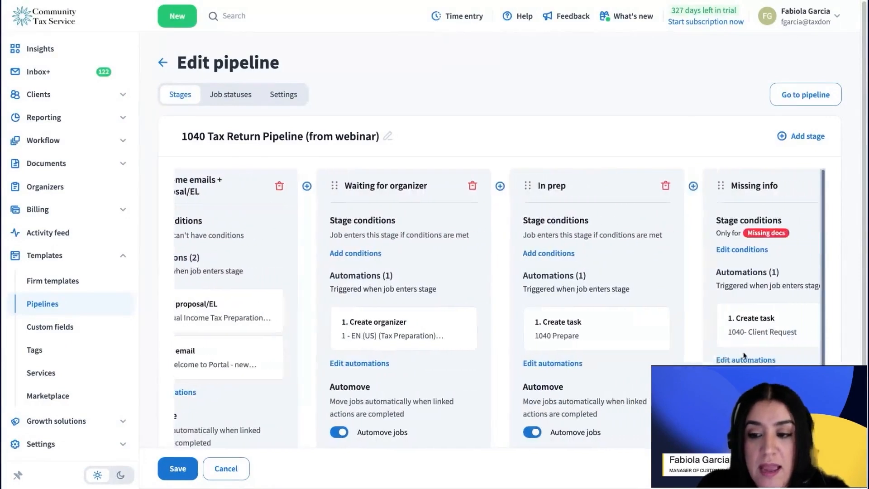
{"action": "scroll", "coordinate": [744, 354], "scroll_direction": "right", "scroll_amount": 5}
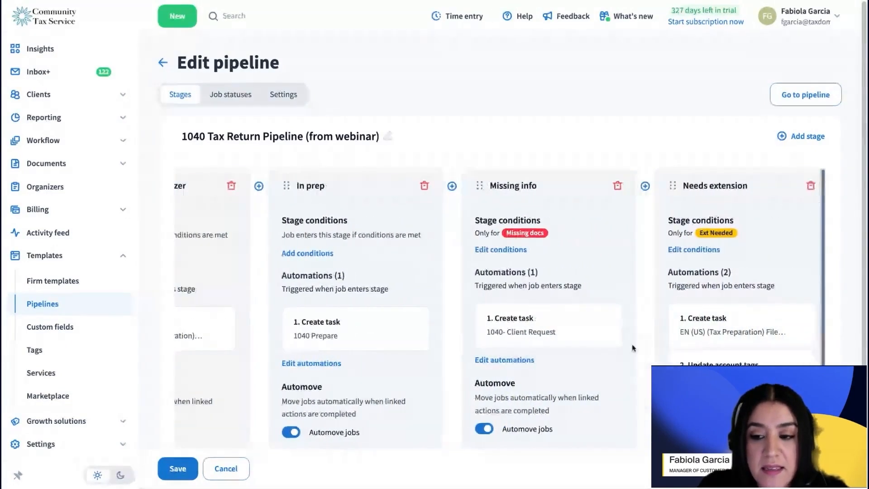
{"action": "scroll", "coordinate": [632, 344], "scroll_direction": "right", "scroll_amount": 4}
{"action": "scroll", "coordinate": [631, 344], "scroll_direction": "right", "scroll_amount": 5}
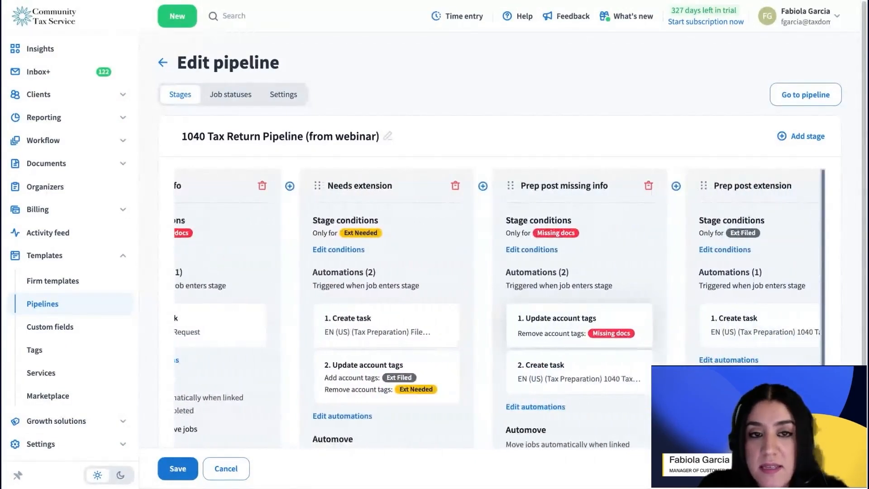
{"action": "scroll", "coordinate": [634, 272], "scroll_direction": "right", "scroll_amount": 7}
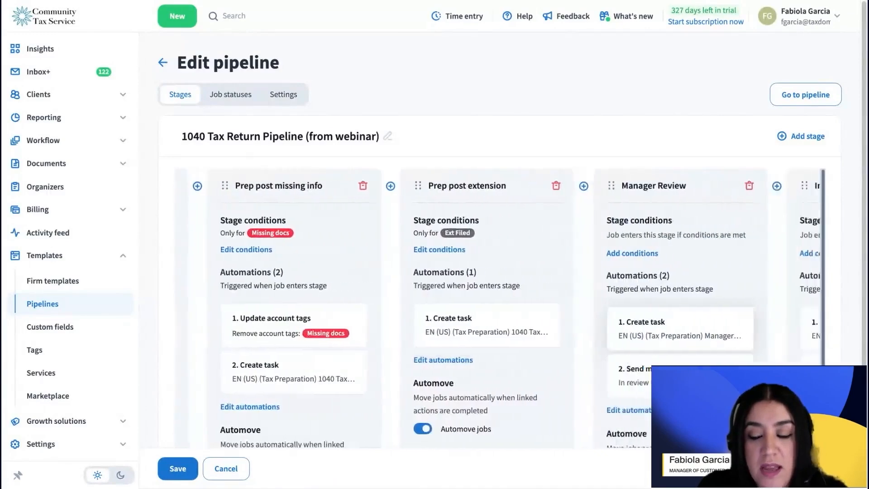
{"action": "scroll", "coordinate": [500, 185], "scroll_direction": "right", "scroll_amount": 1}
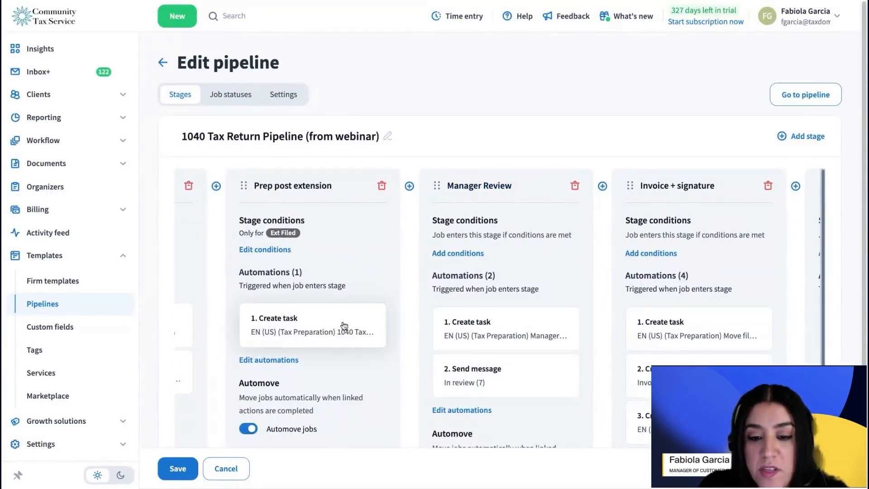
{"action": "left_click", "coordinate": [493, 334]}
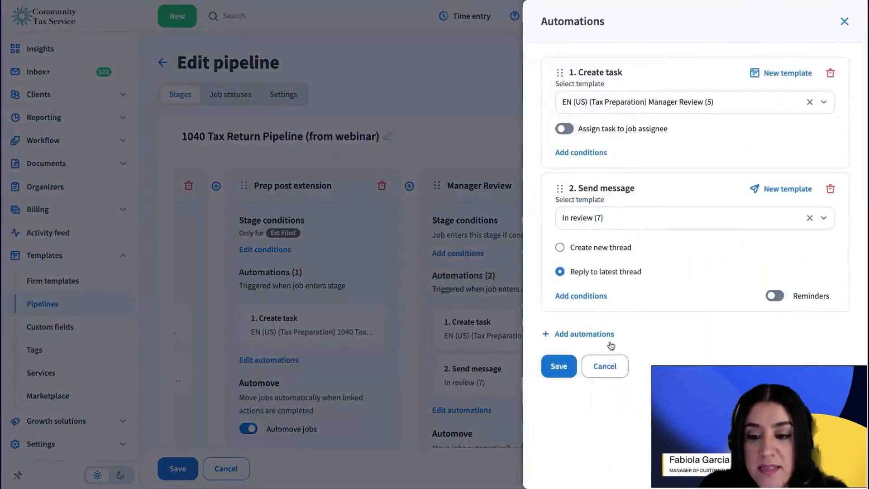
{"action": "left_click", "coordinate": [607, 365]}
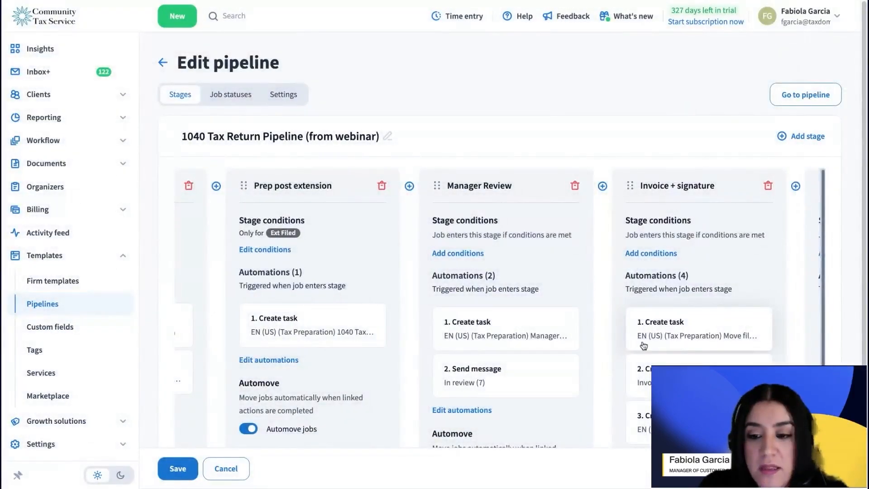
Step: Delete the invoice task, e-file approval task and send message automations from the Invoice + signature stage, and save its automations
{"action": "left_click", "coordinate": [669, 331]}
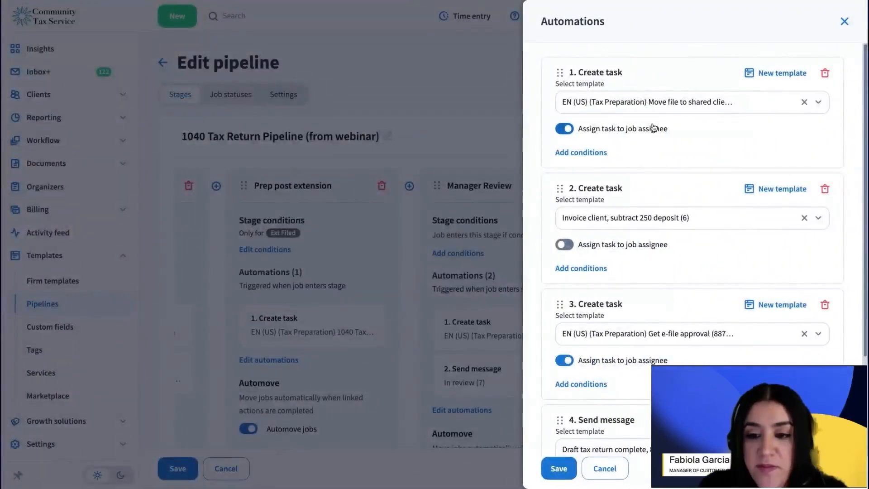
{"action": "left_click", "coordinate": [825, 189]}
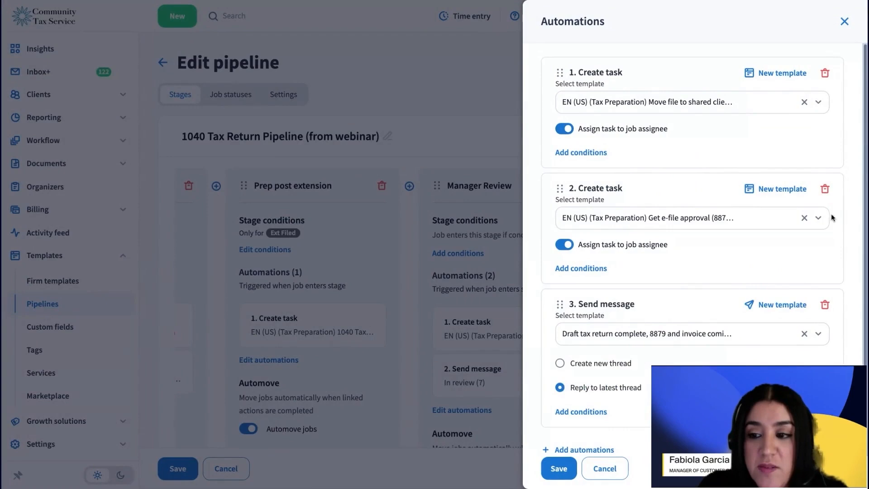
{"action": "left_click", "coordinate": [825, 189]}
{"action": "left_click", "coordinate": [831, 189]}
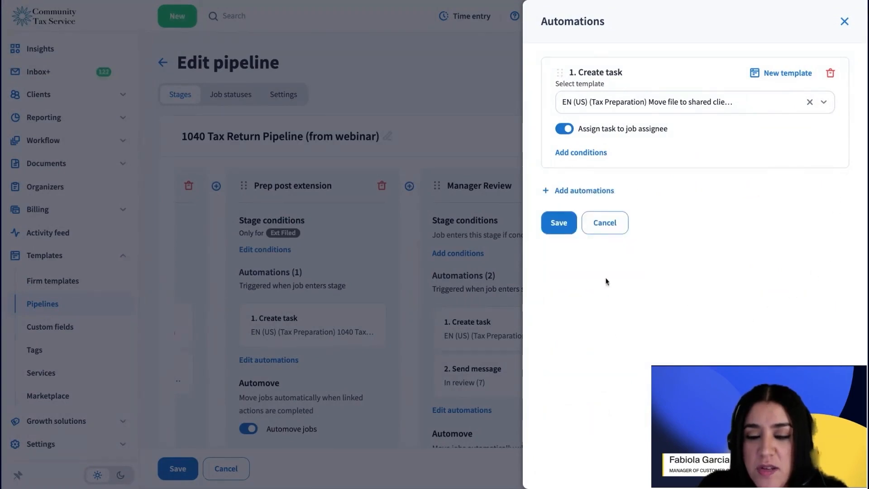
{"action": "left_click", "coordinate": [561, 224]}
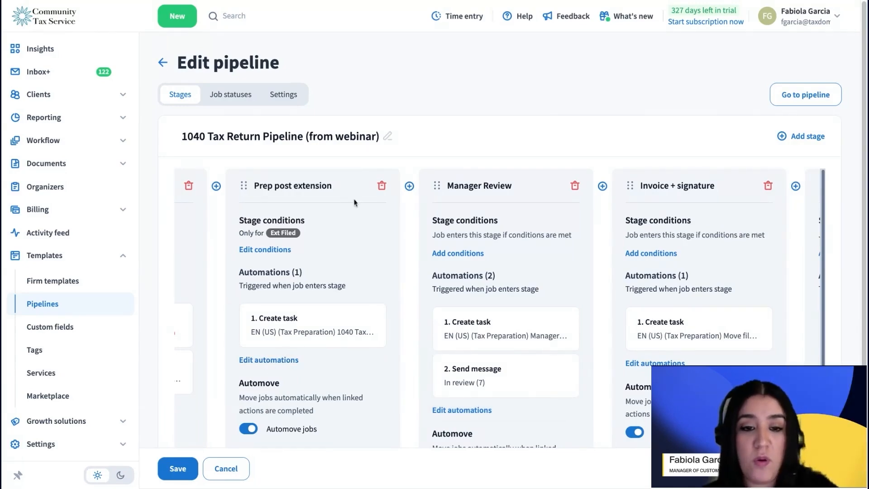
{"action": "scroll", "coordinate": [417, 295], "scroll_direction": "left", "scroll_amount": 6}
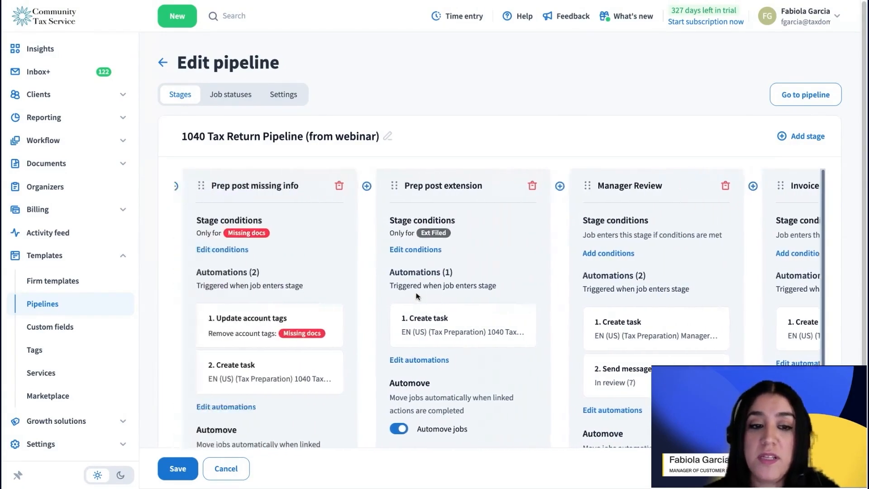
{"action": "scroll", "coordinate": [417, 296], "scroll_direction": "left", "scroll_amount": 8}
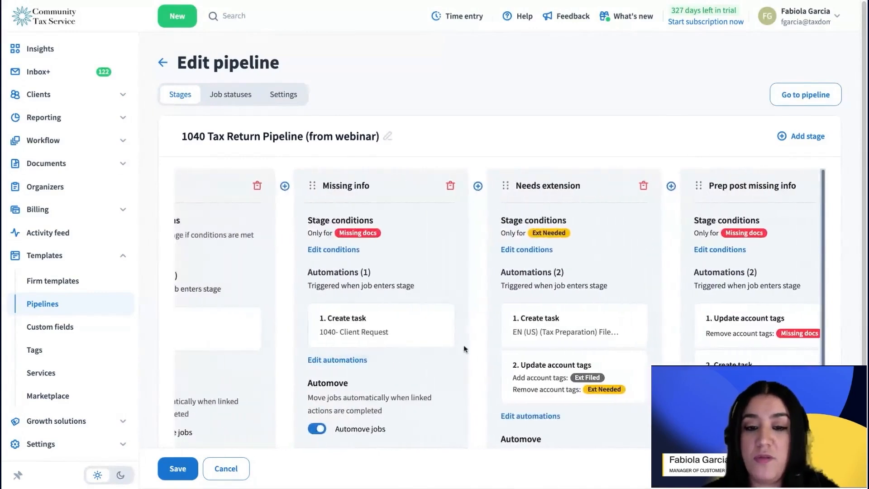